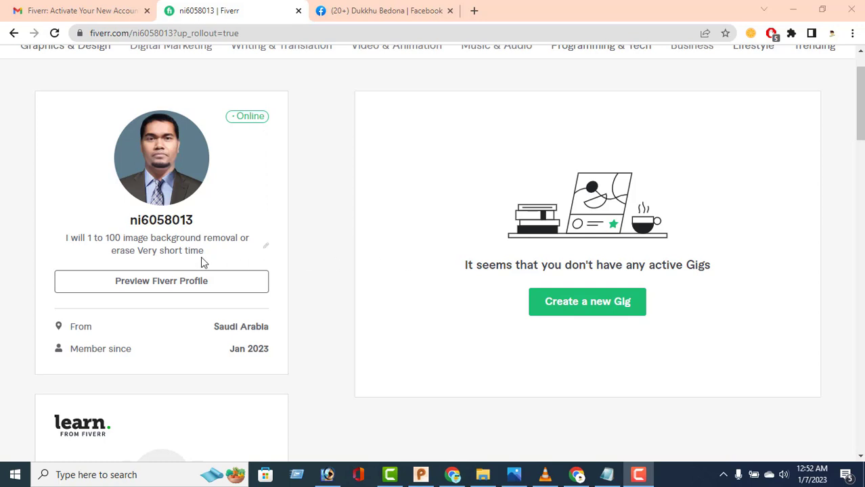
Open the account's own Fiverr profile page and review its username, tagline, description and languages
drag(132, 224, 208, 232)
click(206, 214)
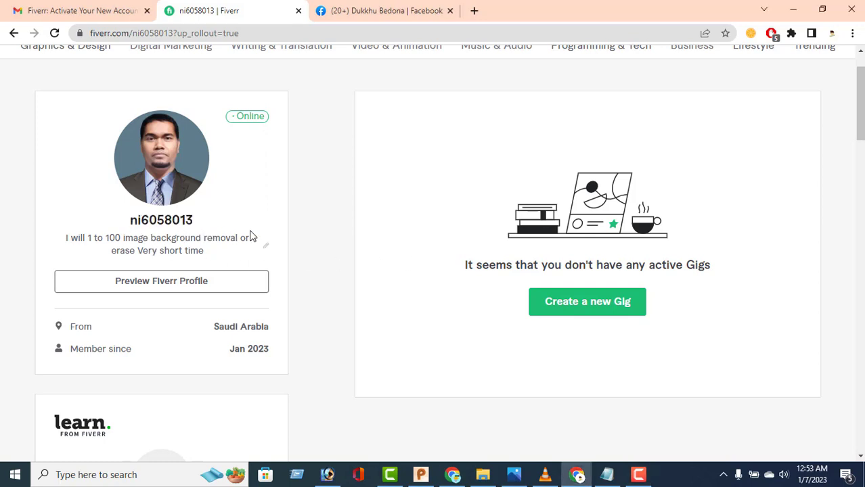
scroll(390, 258, up, 1)
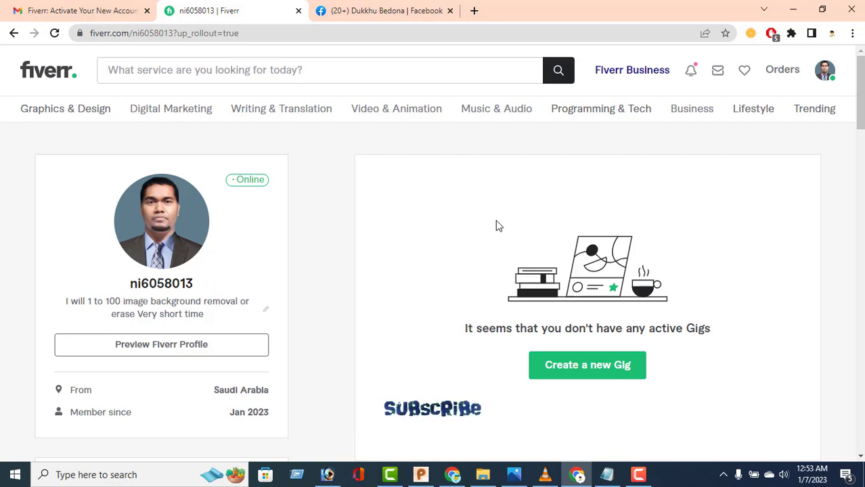
click(825, 71)
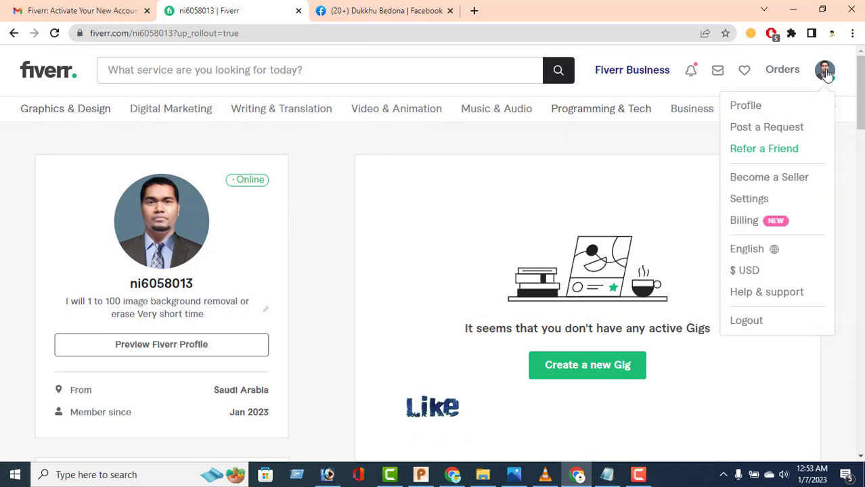
click(750, 109)
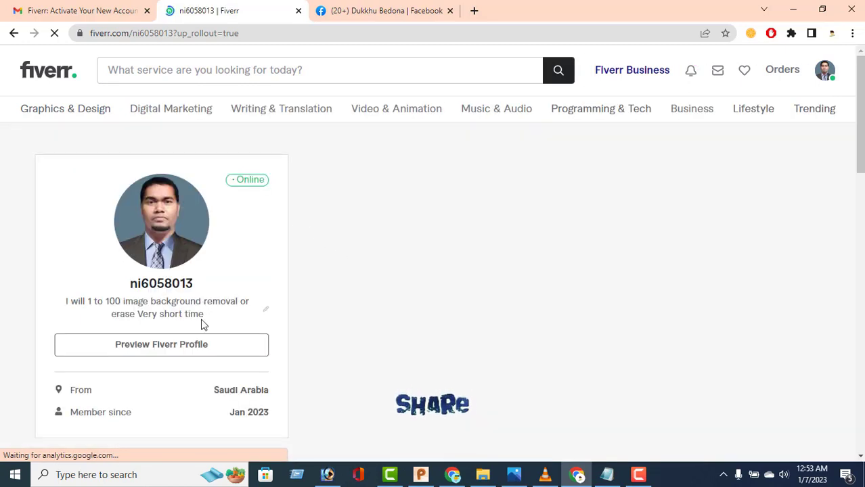
click(252, 352)
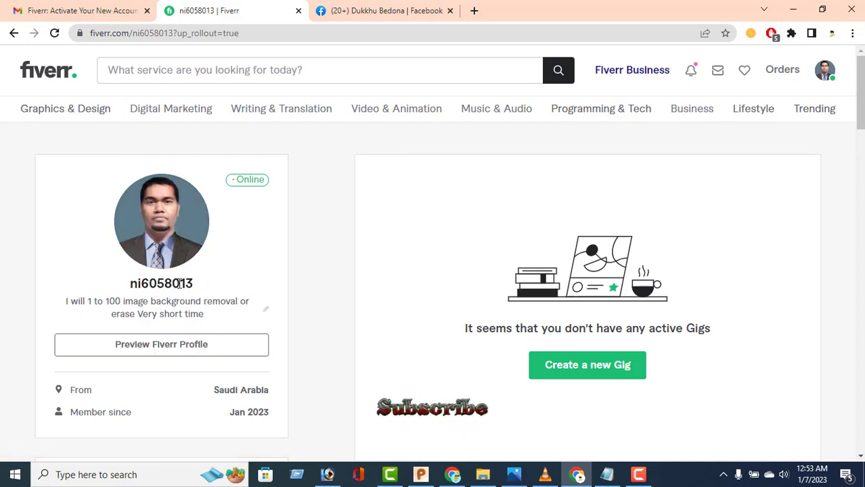
scroll(694, 309, down, 7)
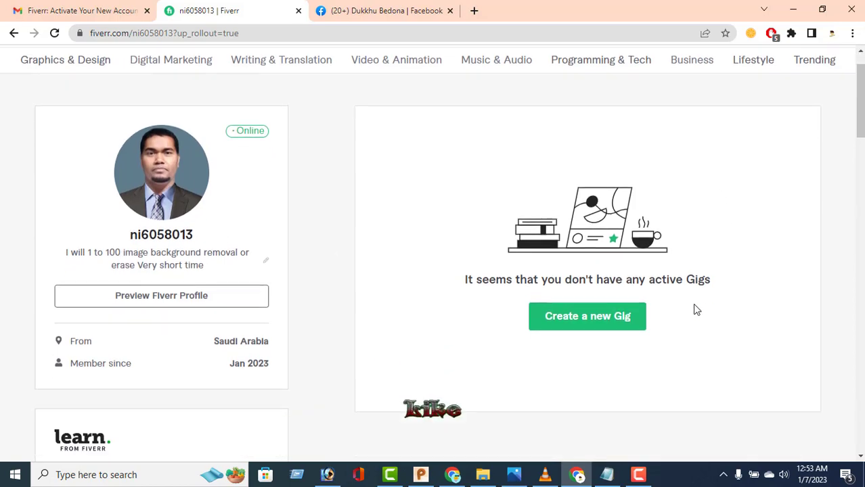
scroll(680, 310, down, 5)
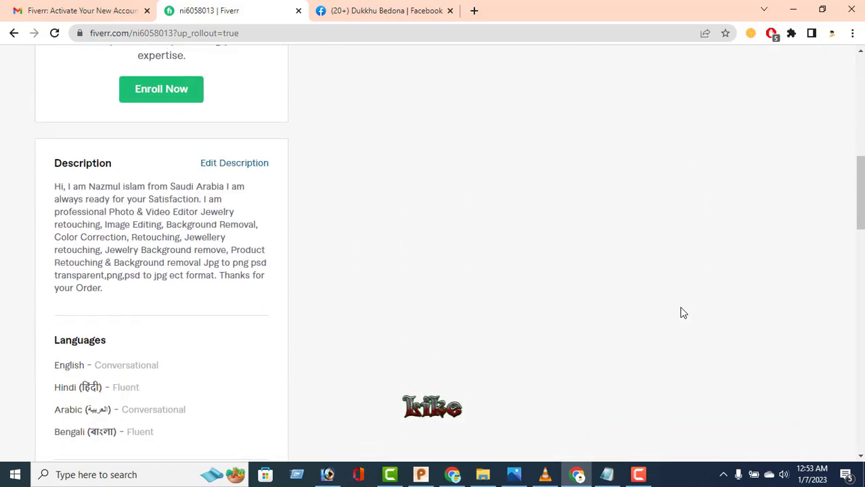
scroll(679, 309, up, 9)
scroll(699, 281, up, 3)
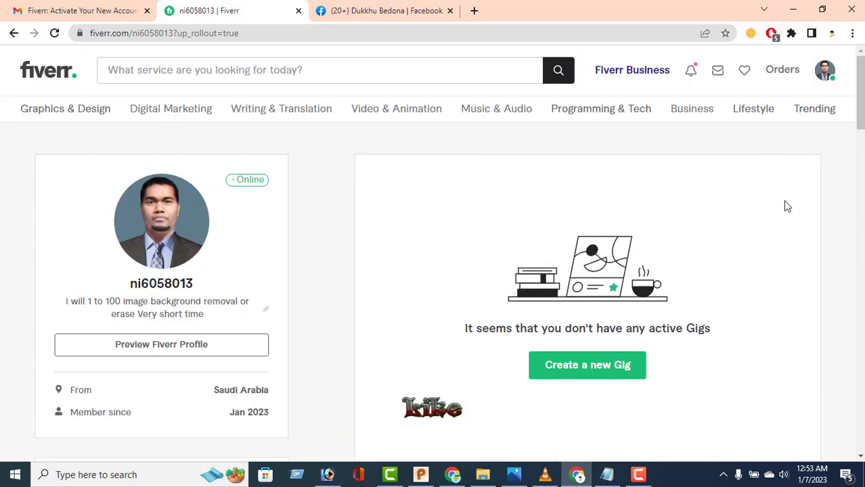
In the account settings, choose "I want to change my username" as the reason for deactivating the account
click(824, 71)
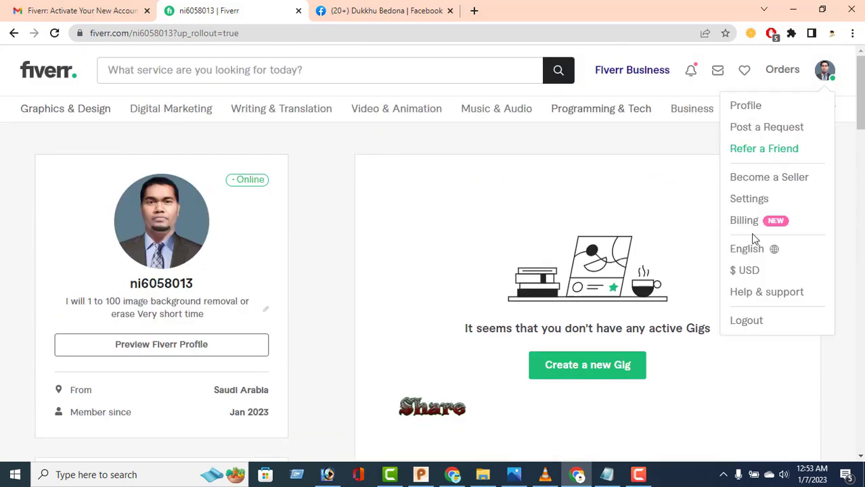
click(749, 199)
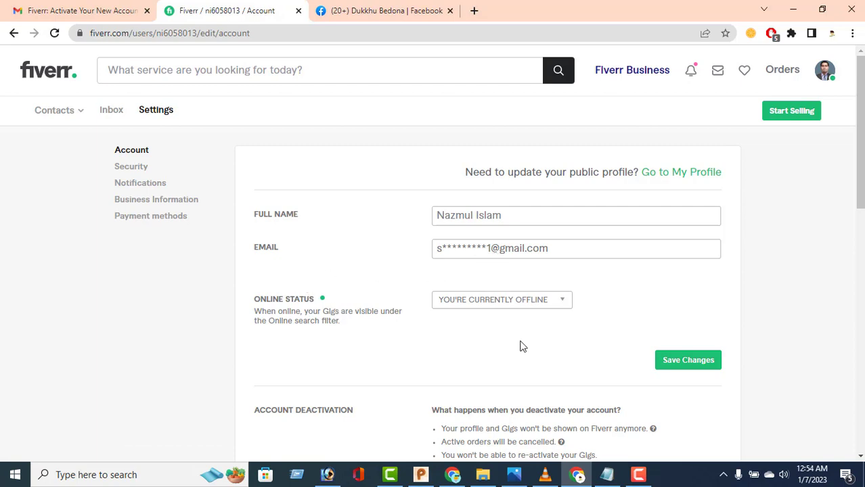
scroll(514, 339, down, 3)
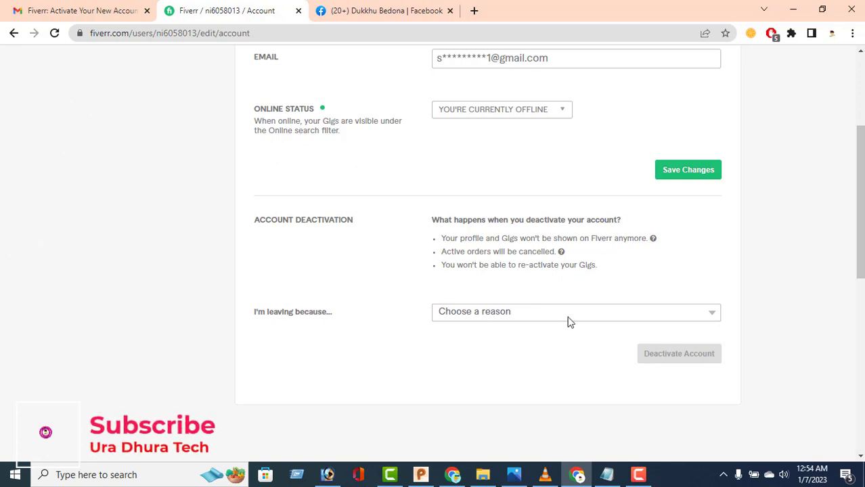
click(696, 314)
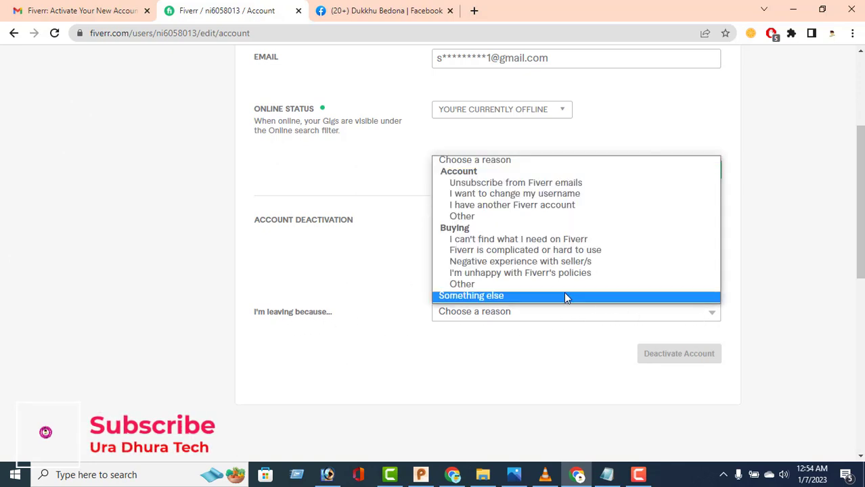
click(503, 195)
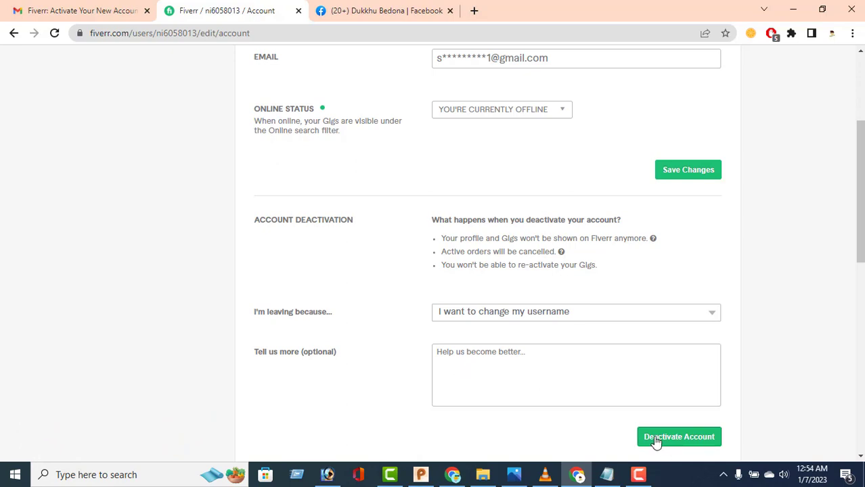
Add the optional explanation "I want to change my username" and deactivate the account
click(462, 358)
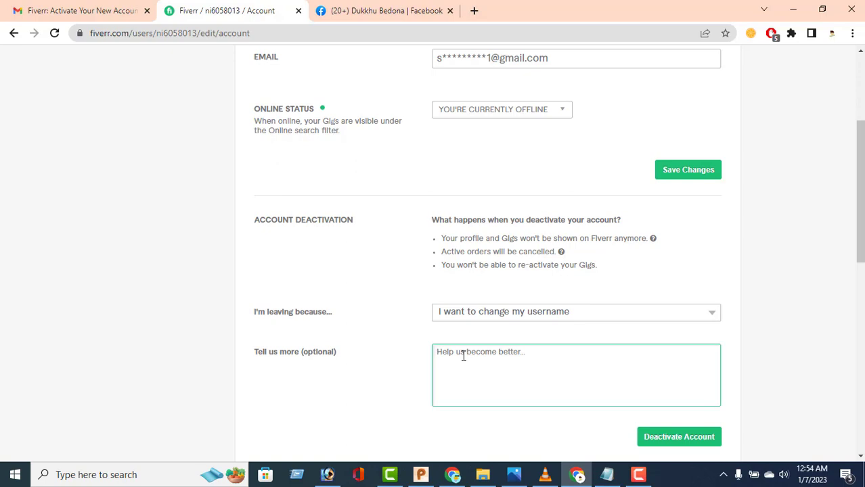
text(I want to change my username)
click(677, 438)
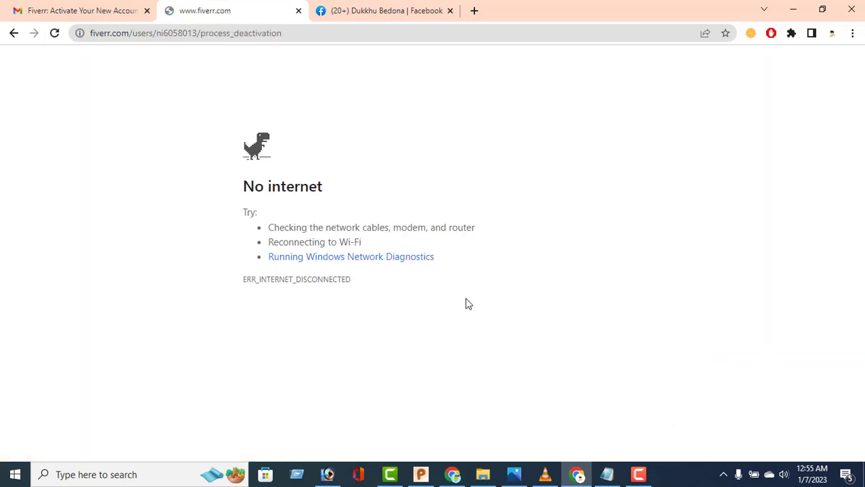
Switch to the Gmail inbox and read Fiverr's message "Your account was disabled."
key(ctrl+1)
click(14, 33)
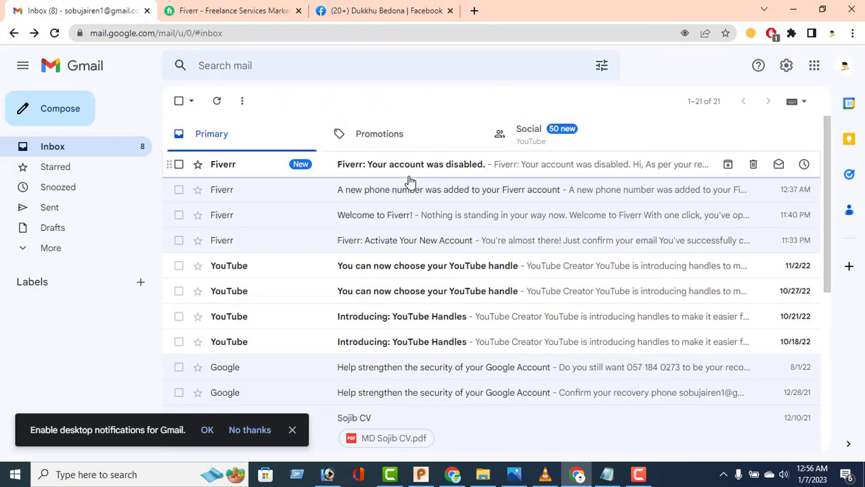
click(455, 170)
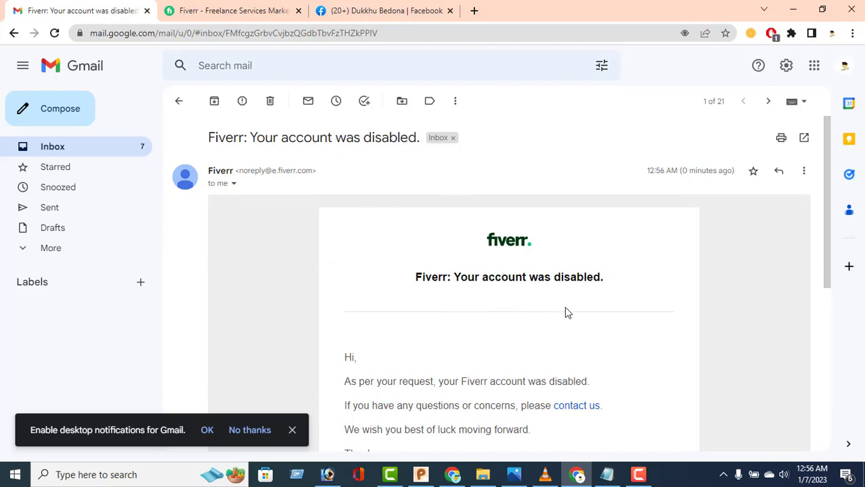
scroll(526, 343, down, 2)
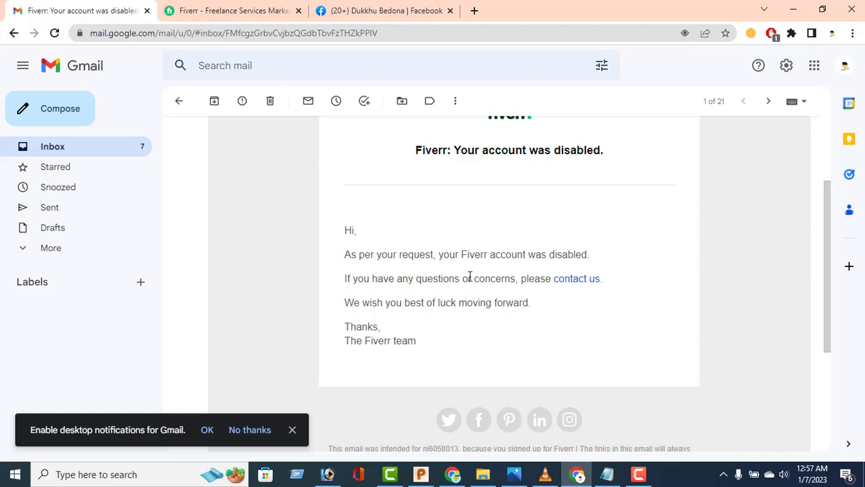
Start a message to Fiverr support from the contact link, with the subject "again i want to active my account and i want to change my Username"
click(572, 288)
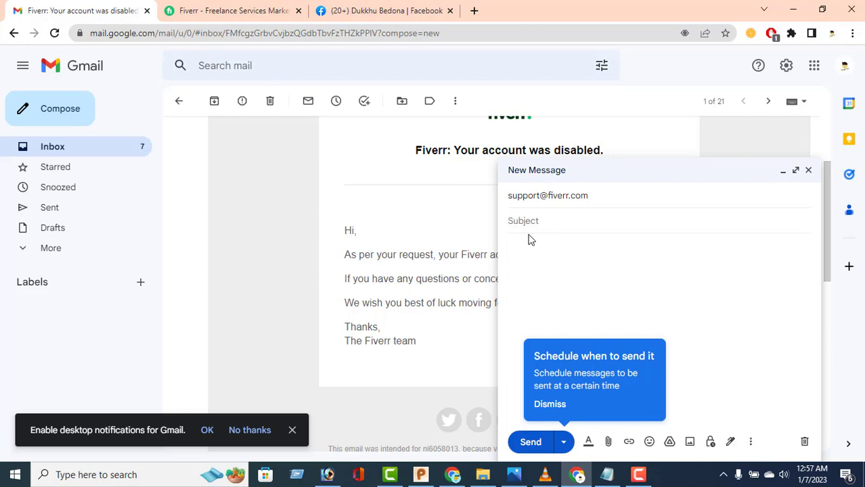
text(a)
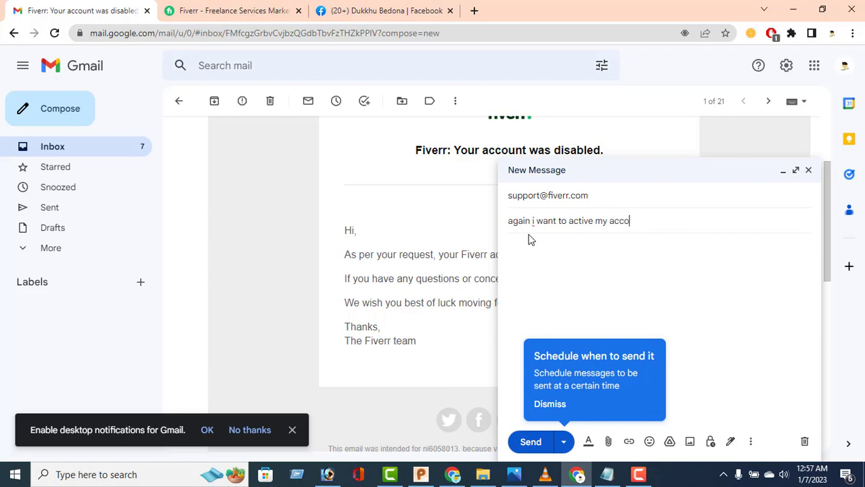
text(nt)
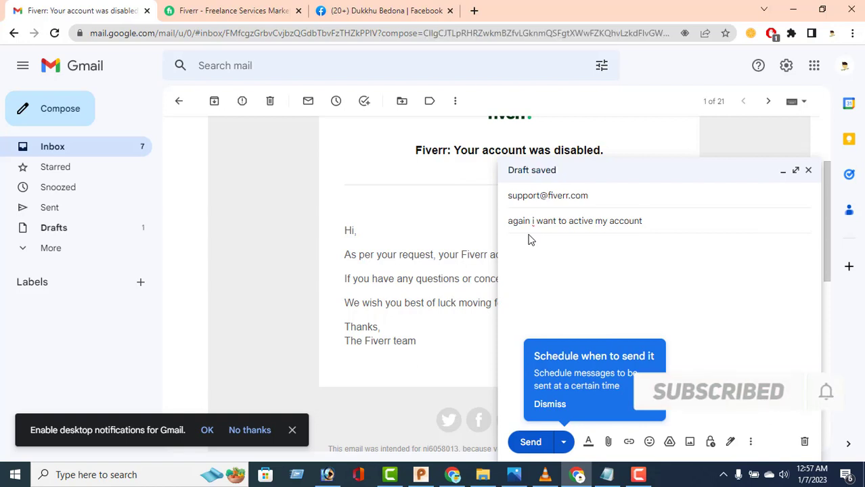
text(and)
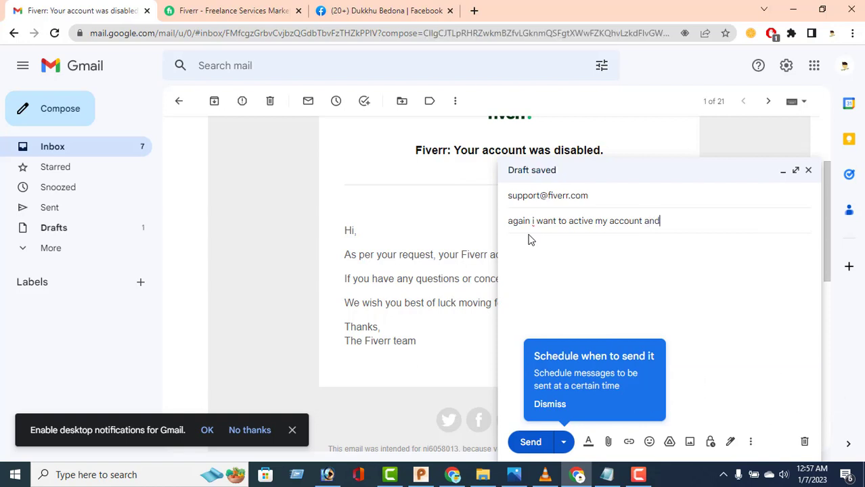
text( change my Username)
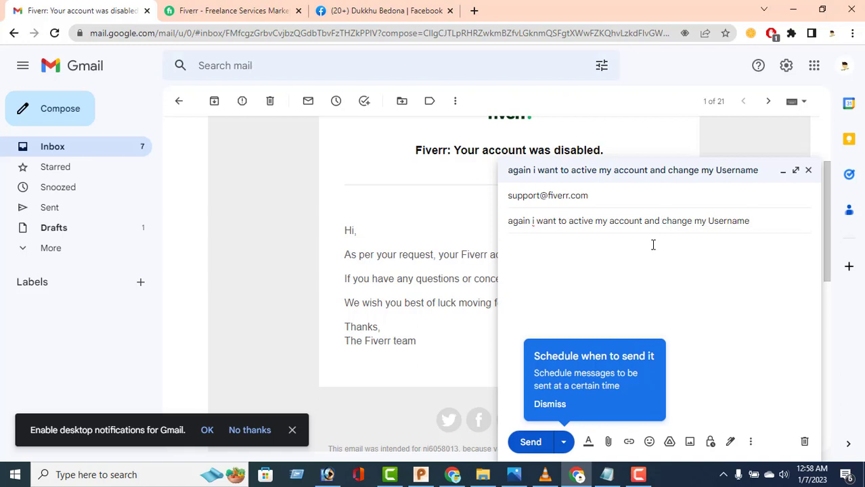
text(i want )
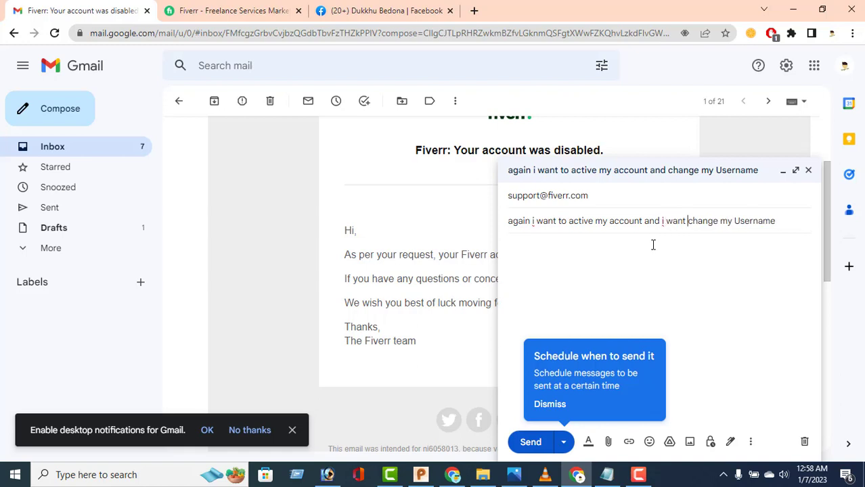
text(to)
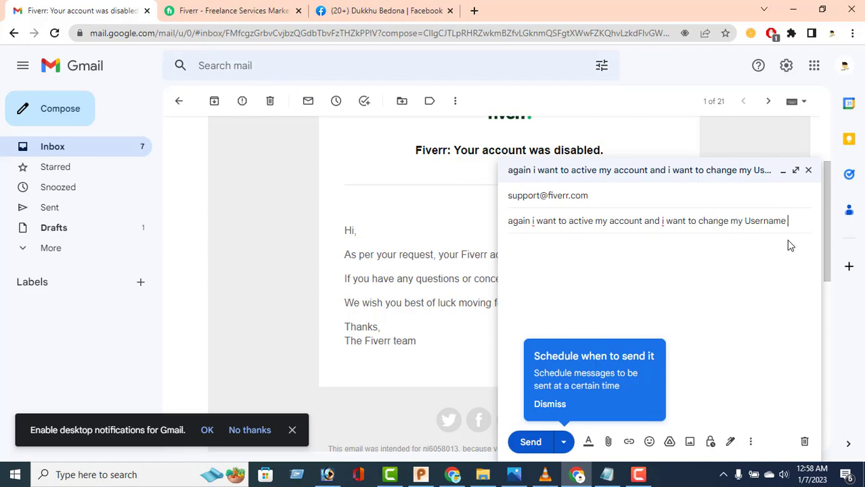
Extend the subject with "please reactive my account", send the message and view it in the sent mail
text(e re)
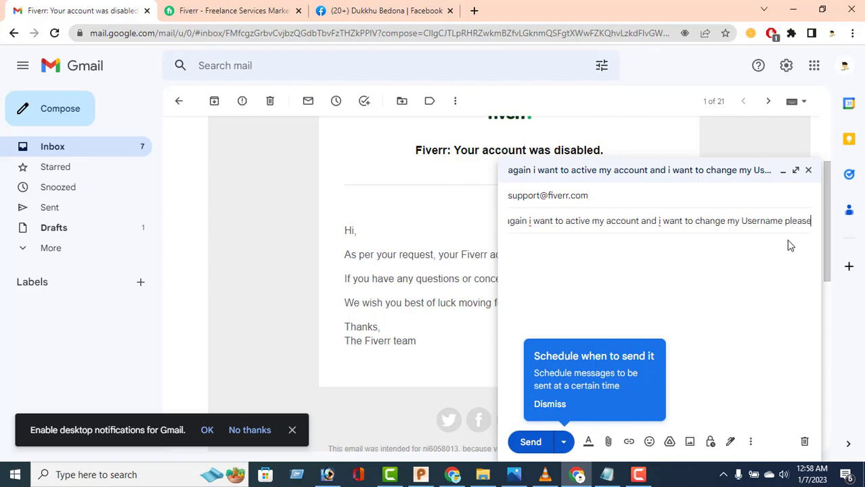
text(ad)
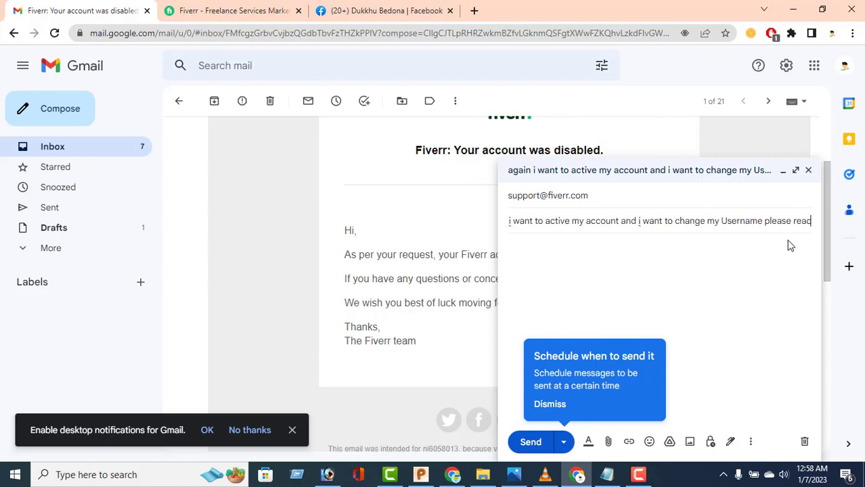
text(tive)
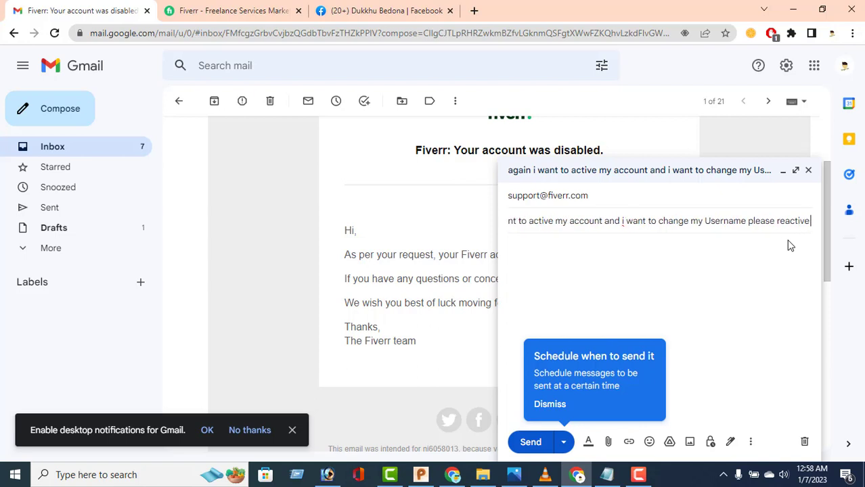
text( my acc)
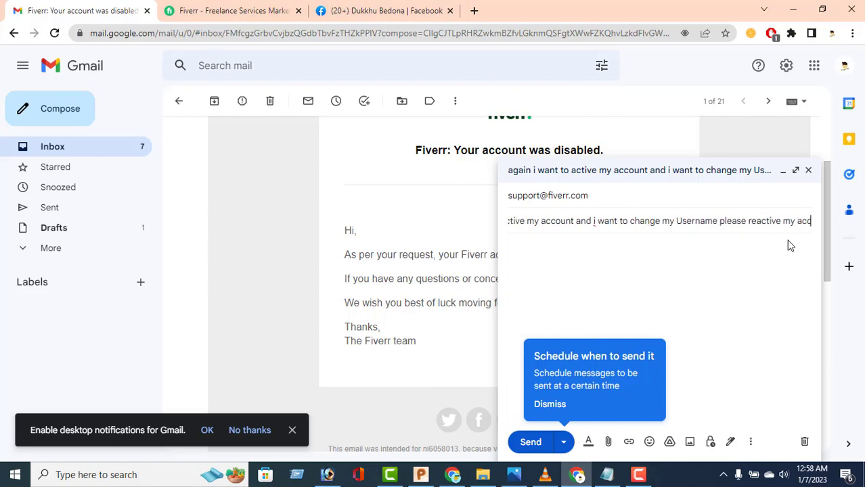
text(ount)
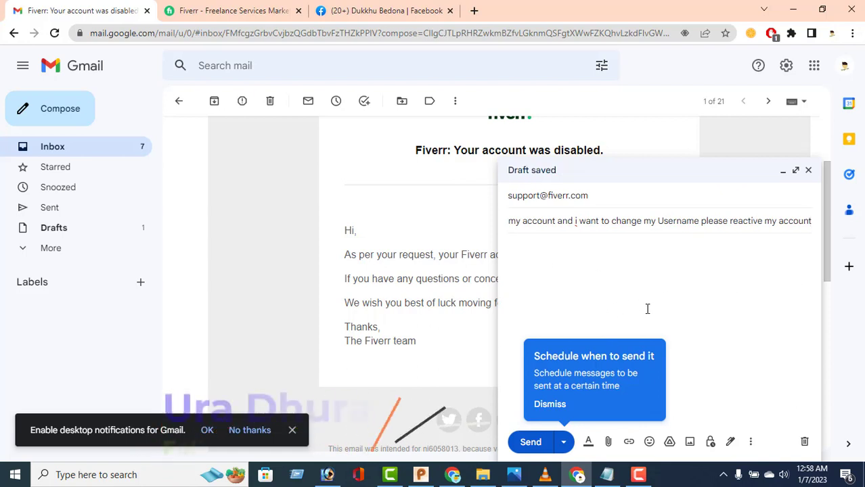
click(529, 442)
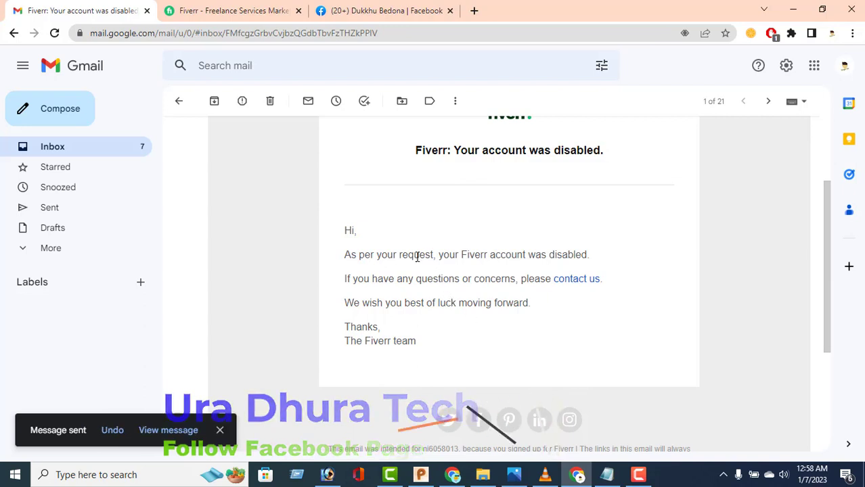
click(46, 208)
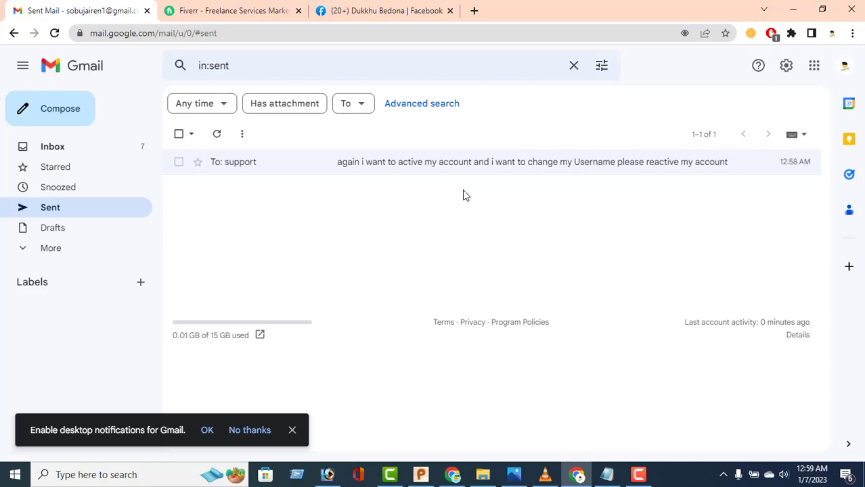
Return to the Fiverr site, reload the home page and open the sign-in form
click(256, 16)
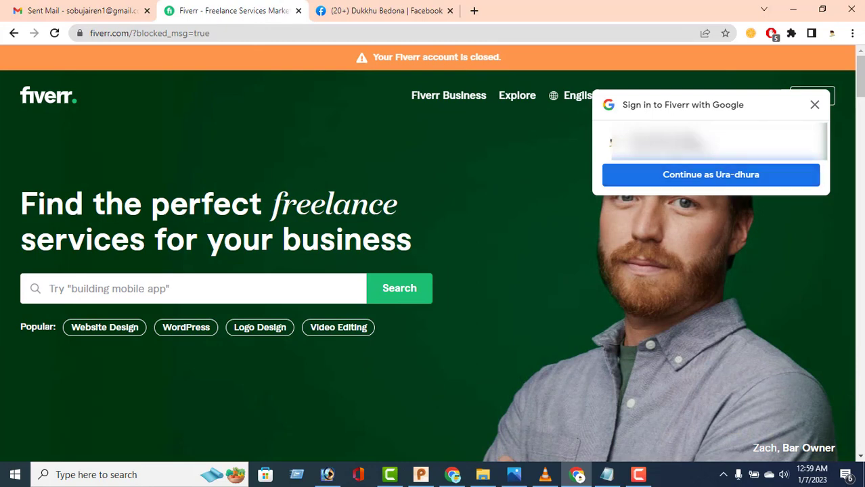
click(54, 32)
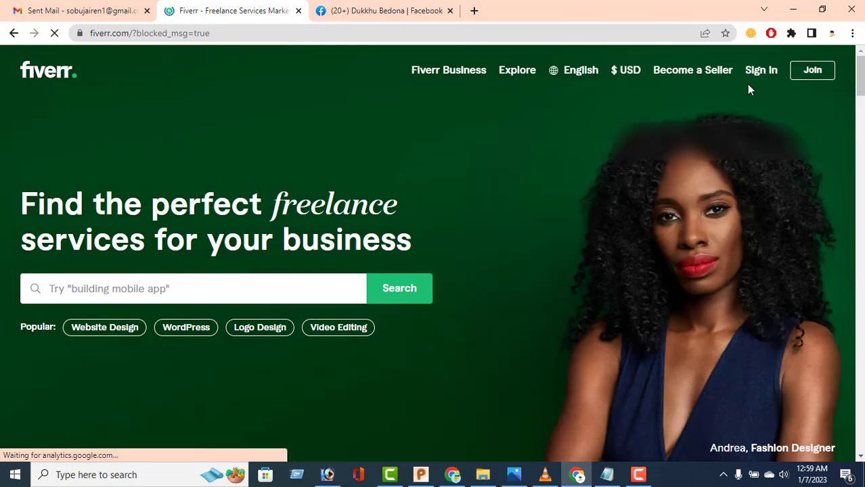
click(760, 70)
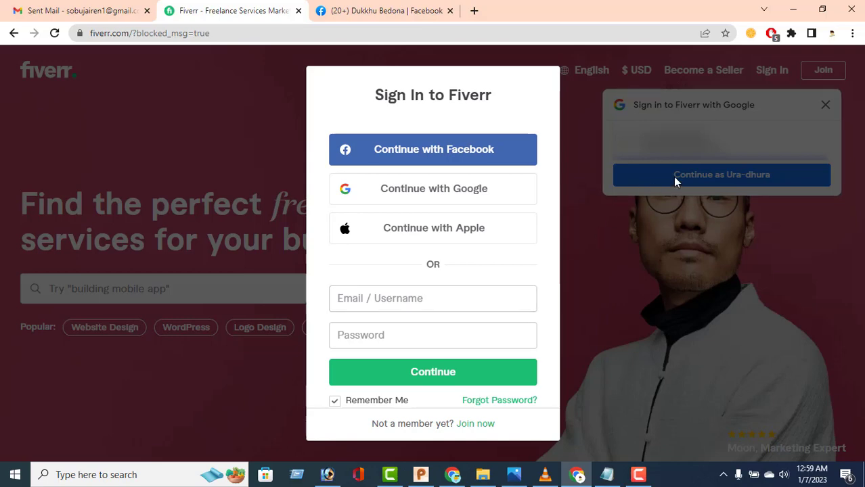
Dismiss the sign-in form and try to sign in to Fiverr with the suggested Google account
click(673, 177)
click(685, 175)
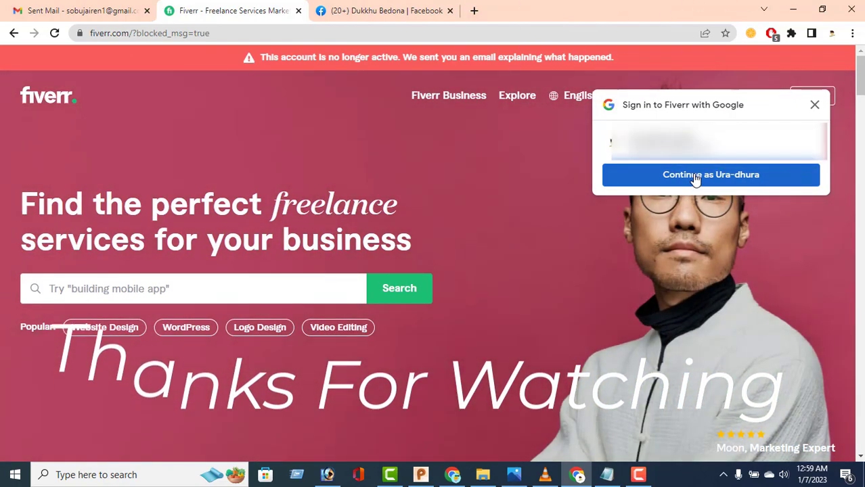
click(693, 177)
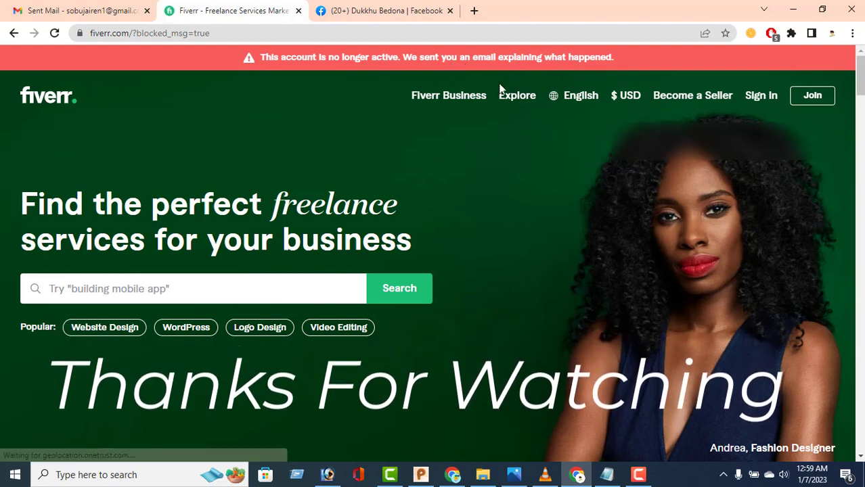
Switch to Gmail, return to the inbox and open the new Fiverr Customer Support ticket message to read it
click(102, 11)
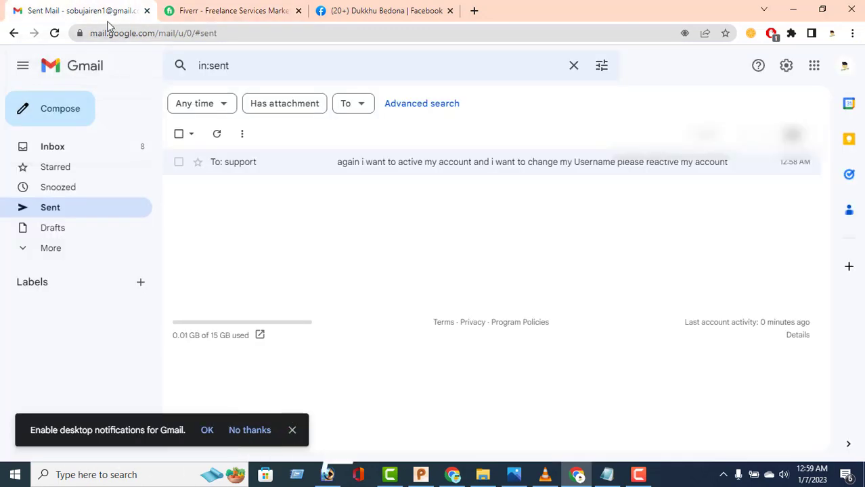
click(13, 33)
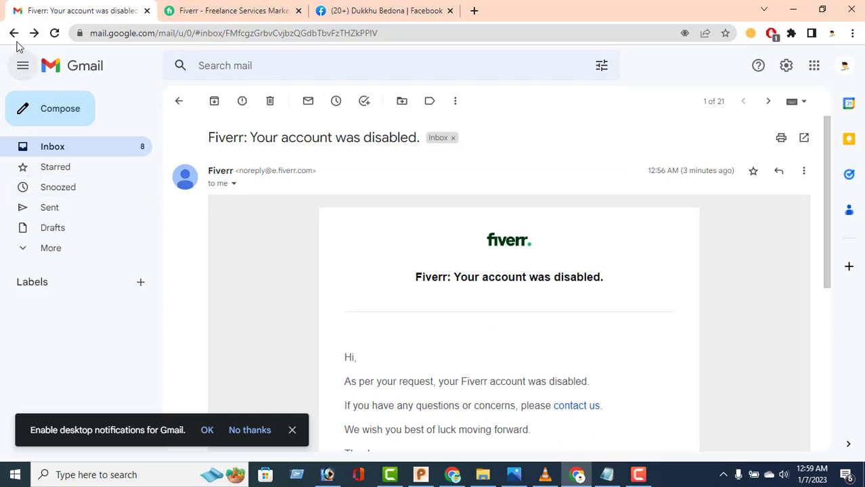
click(64, 154)
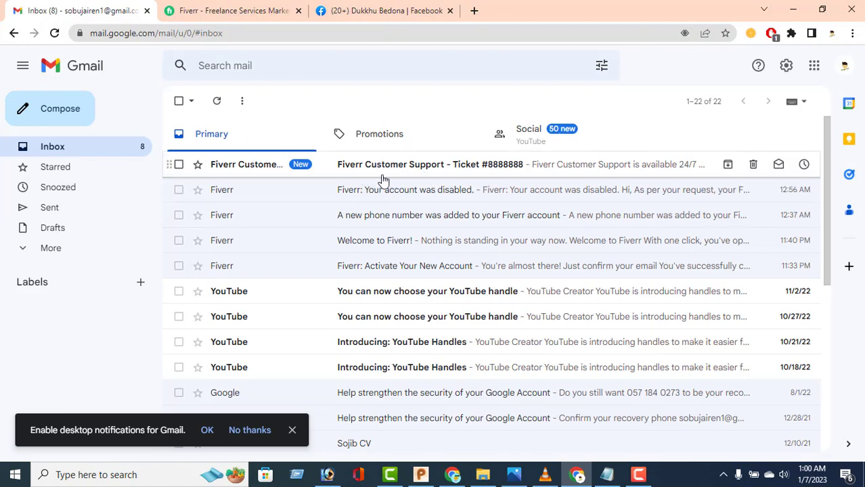
click(429, 170)
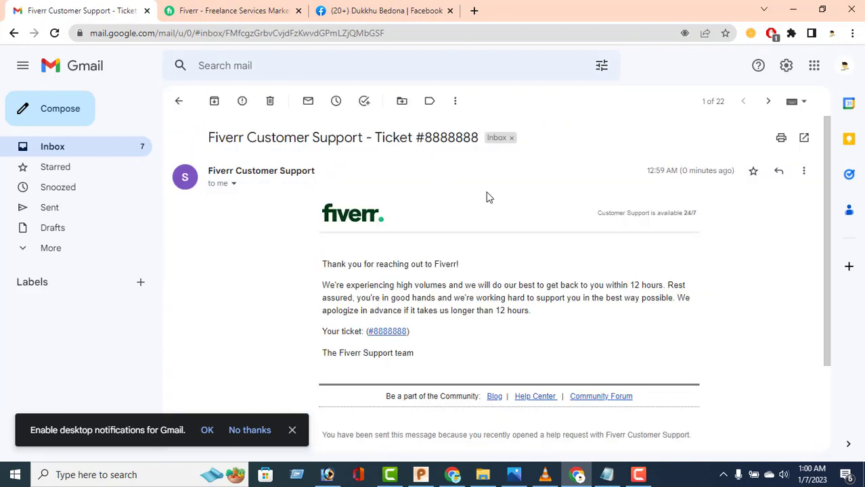